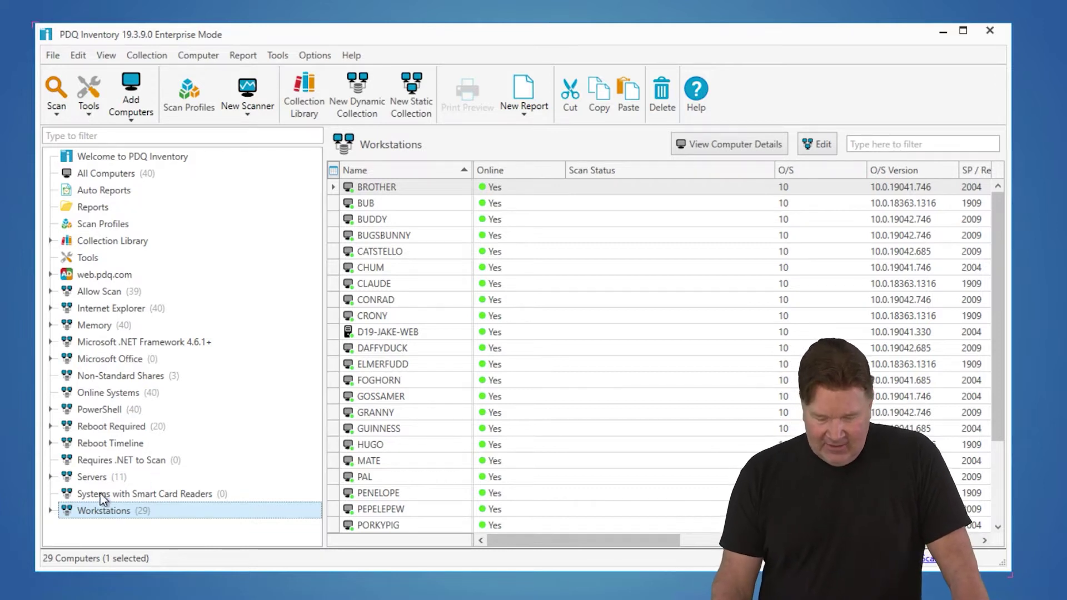
Select the Memory collection in the tree to list its 40 computers
{"action": "left_click", "coordinate": [98, 325]}
Expand Memory and list the 37 computers in the Memory 4 GB or Less sub-collection
{"action": "left_click", "coordinate": [51, 325]}
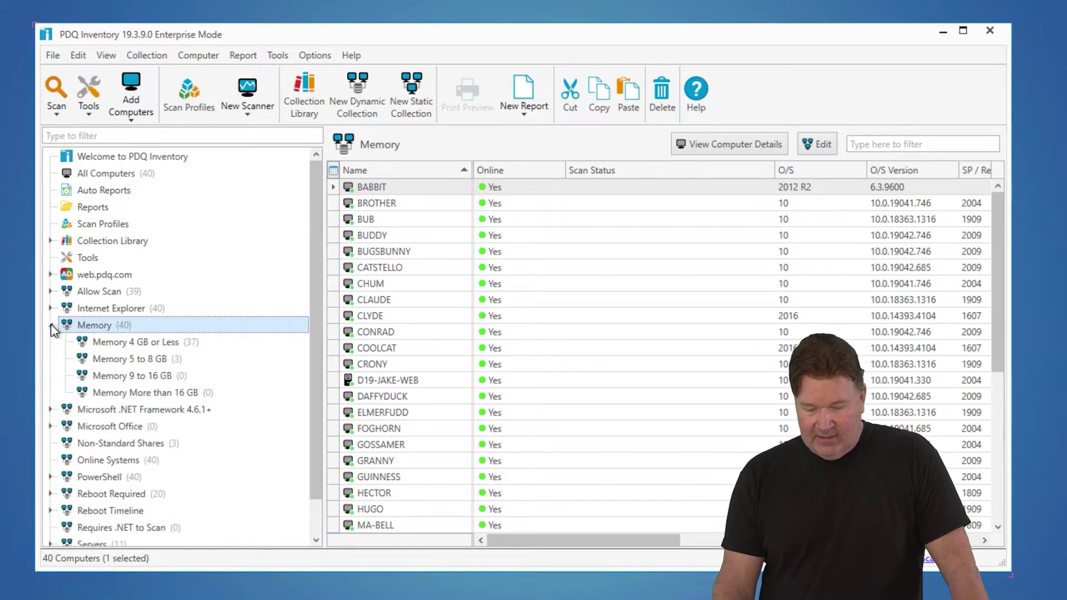
{"action": "left_click", "coordinate": [114, 342]}
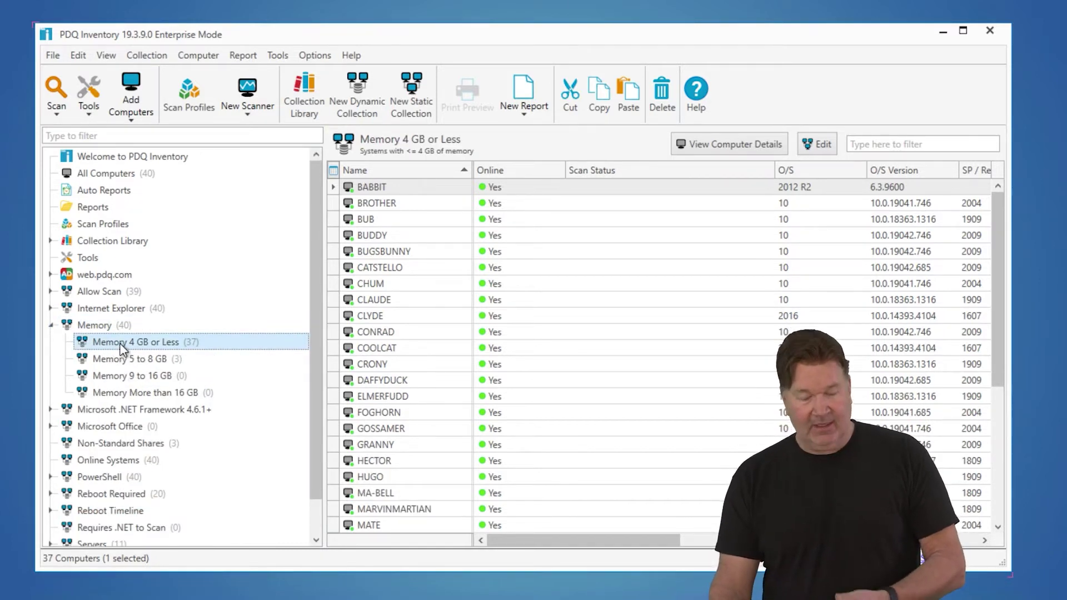
{"action": "left_click", "coordinate": [120, 343]}
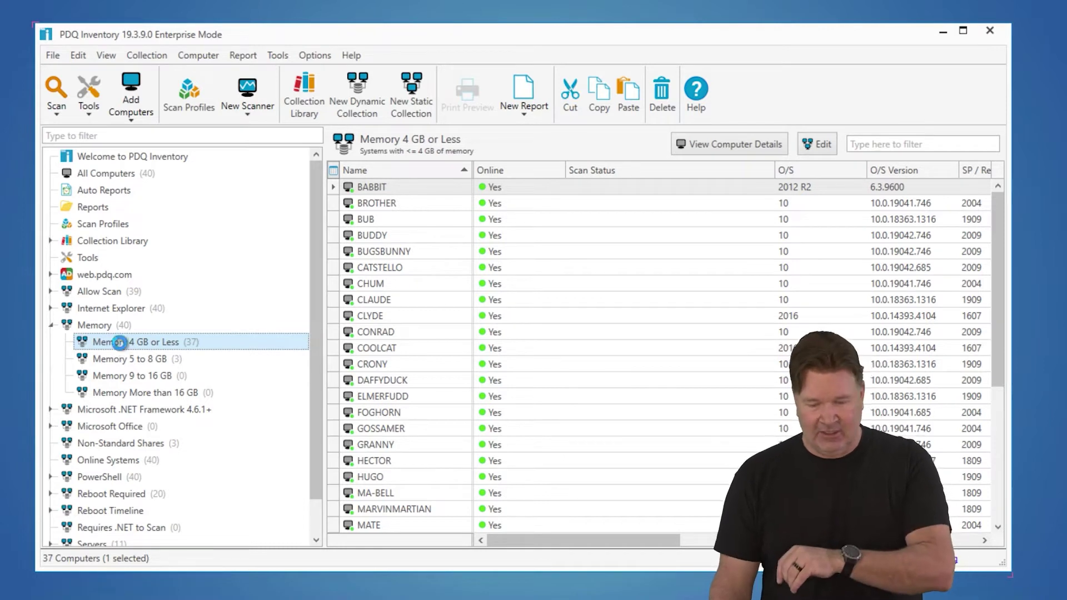
{"action": "double_click", "coordinate": [120, 342]}
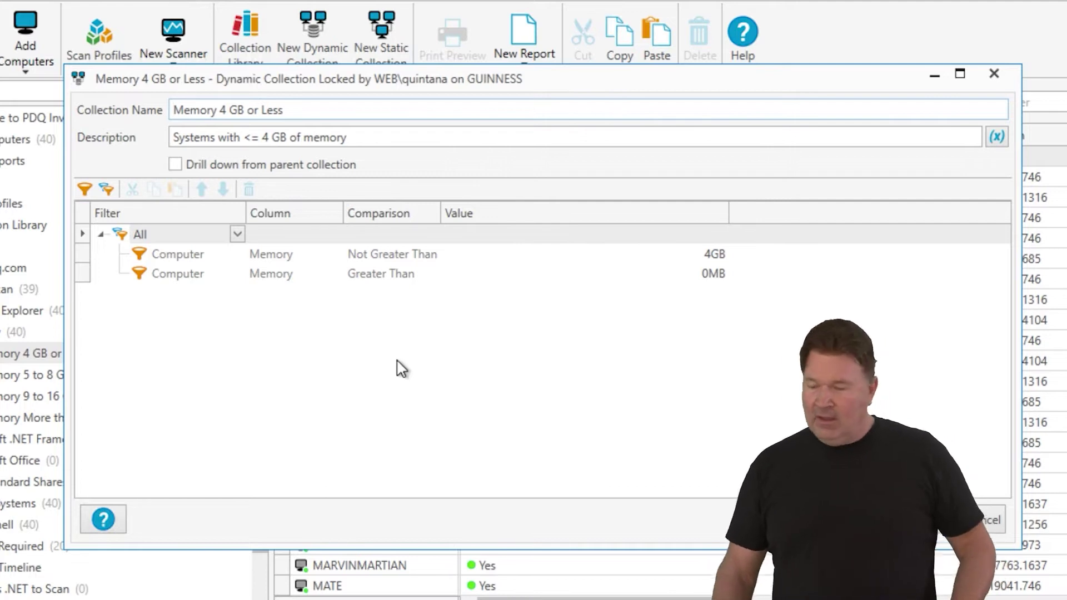
{"action": "left_click", "coordinate": [994, 74]}
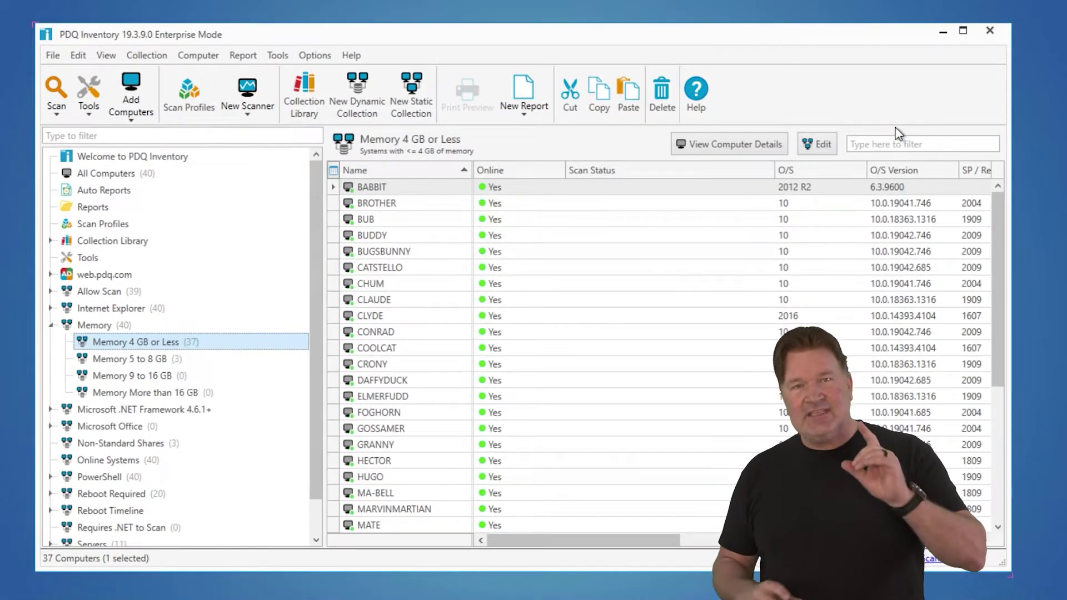
{"action": "left_click", "coordinate": [55, 328]}
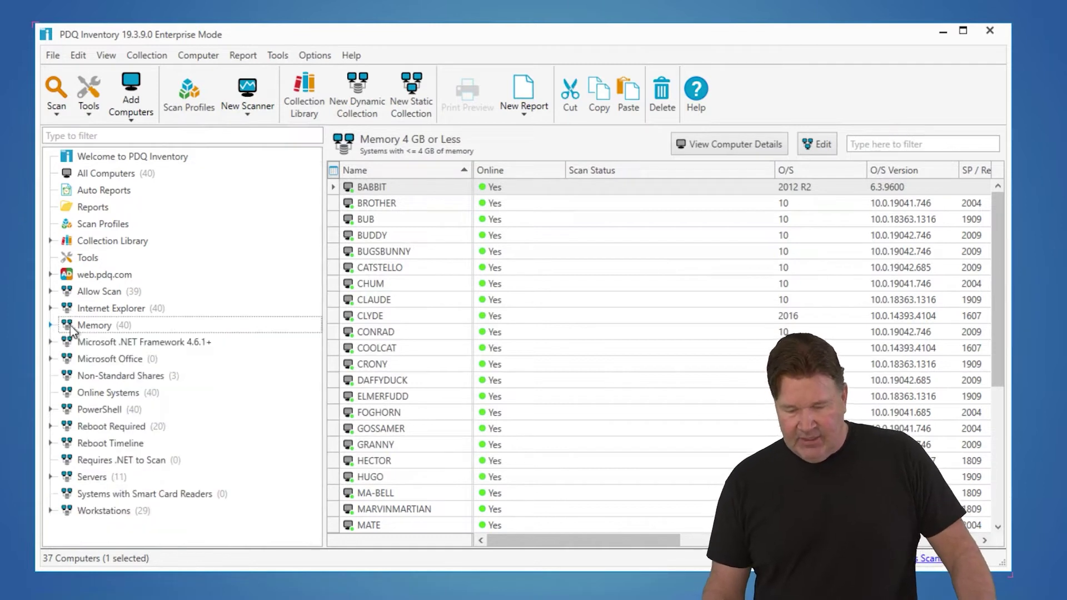
Start a new static collection named 'Test Machines'
{"action": "left_click", "coordinate": [412, 94]}
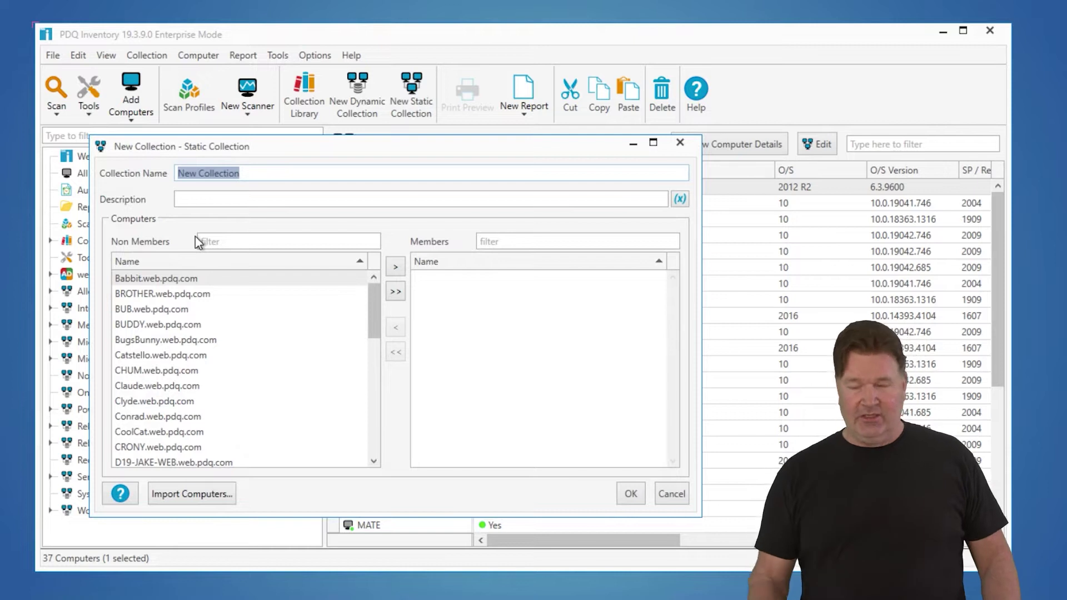
{"action": "type", "text": "TEa"}
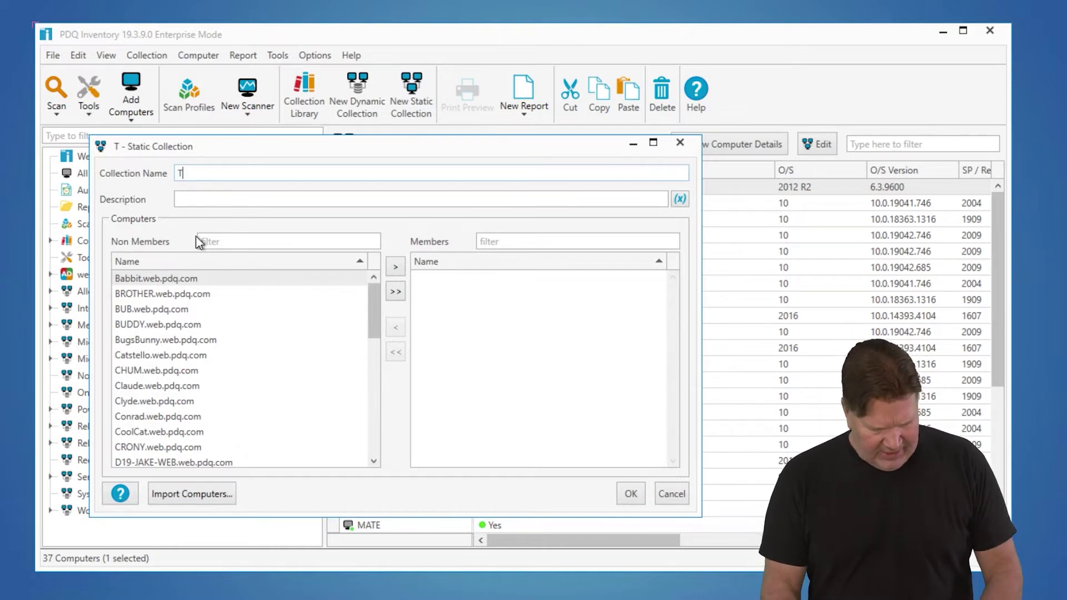
{"action": "key", "text": "BackSpace"}
{"action": "key", "text": "BackSpace"}
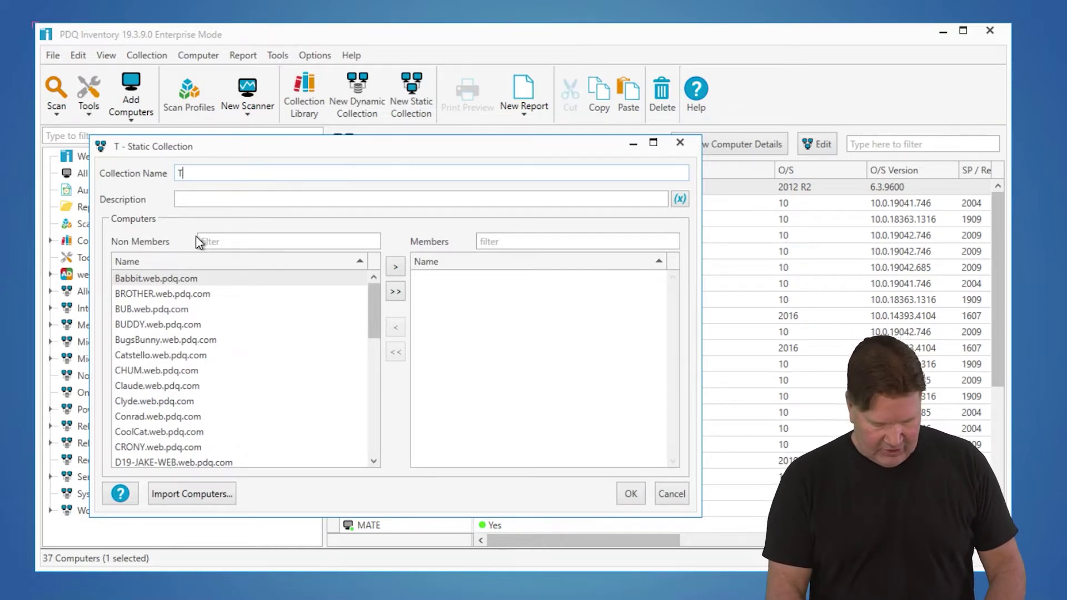
{"action": "type", "text": "est Mac"}
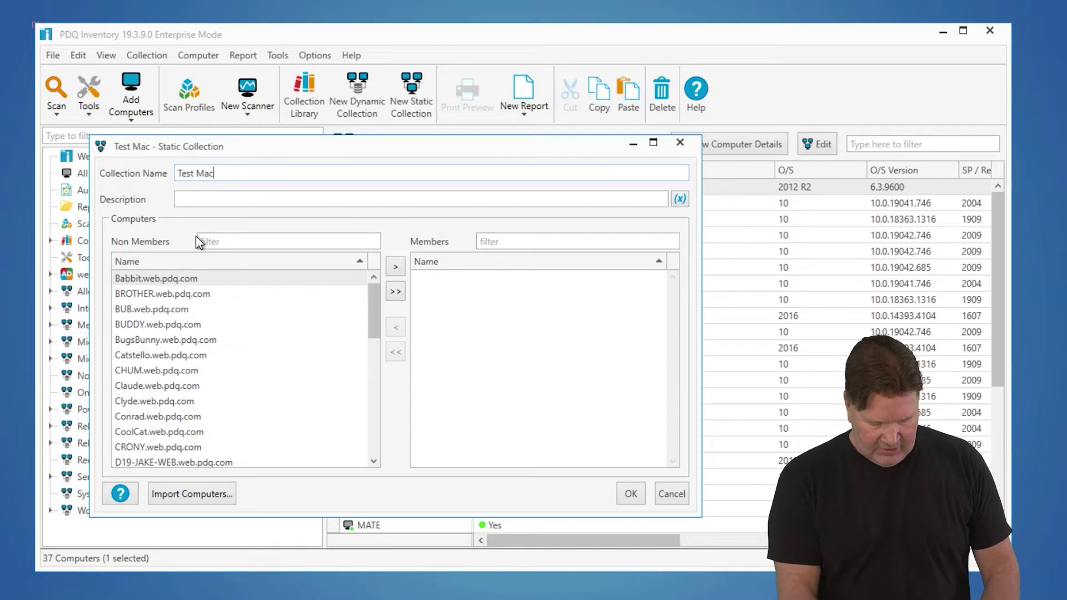
{"action": "type", "text": "hines"}
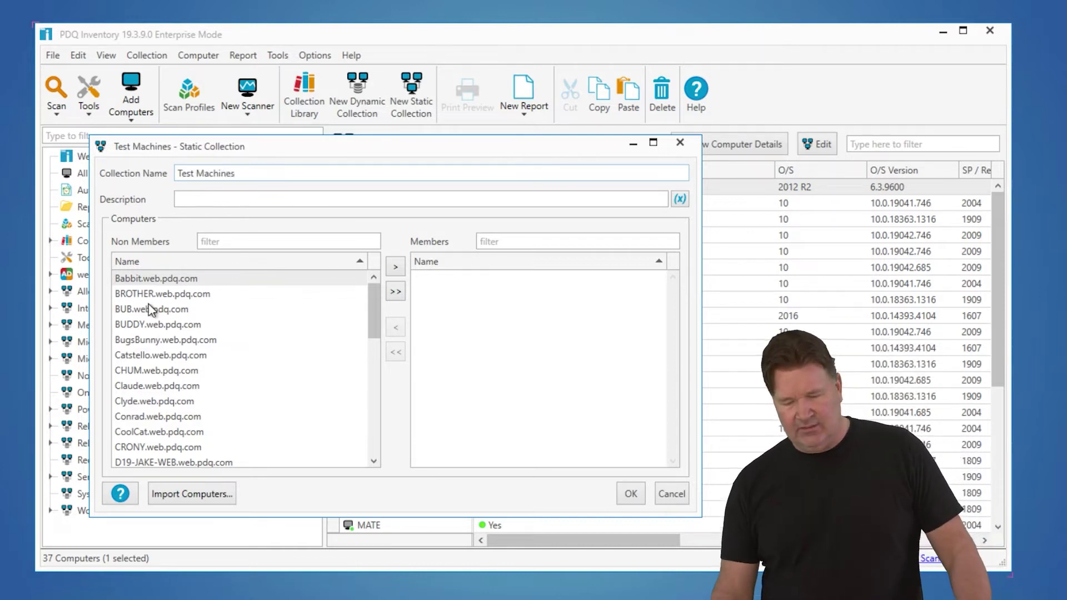
Add BUB, CHUM and Clyde as members and save the collection
{"action": "left_click", "coordinate": [163, 310]}
{"action": "left_click_drag", "start_coordinate": [161, 309], "coordinate": [417, 265]}
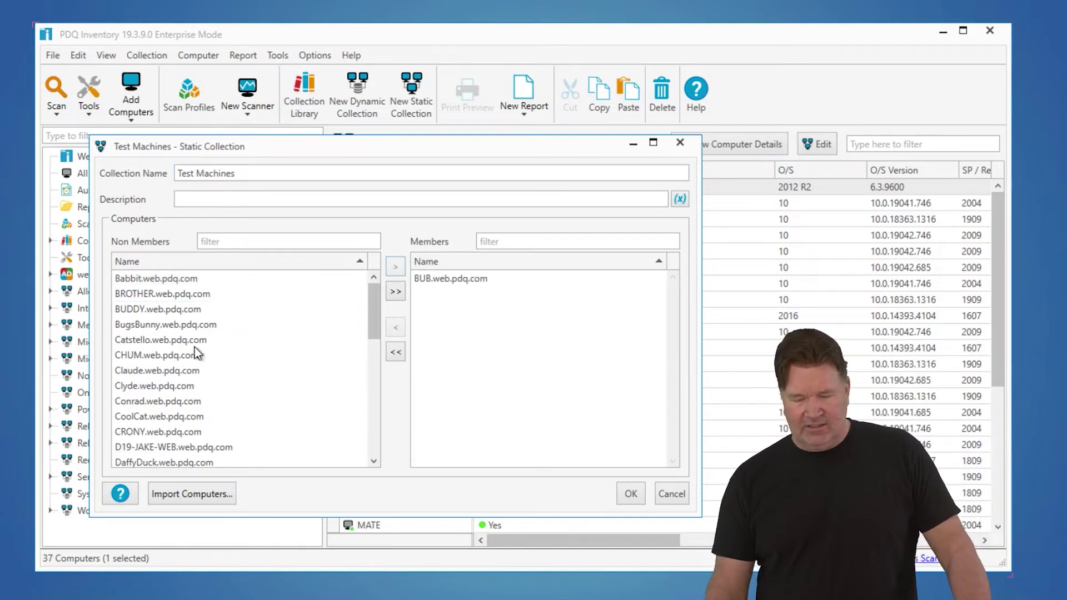
{"action": "left_click", "coordinate": [199, 356]}
{"action": "left_click", "coordinate": [396, 267]}
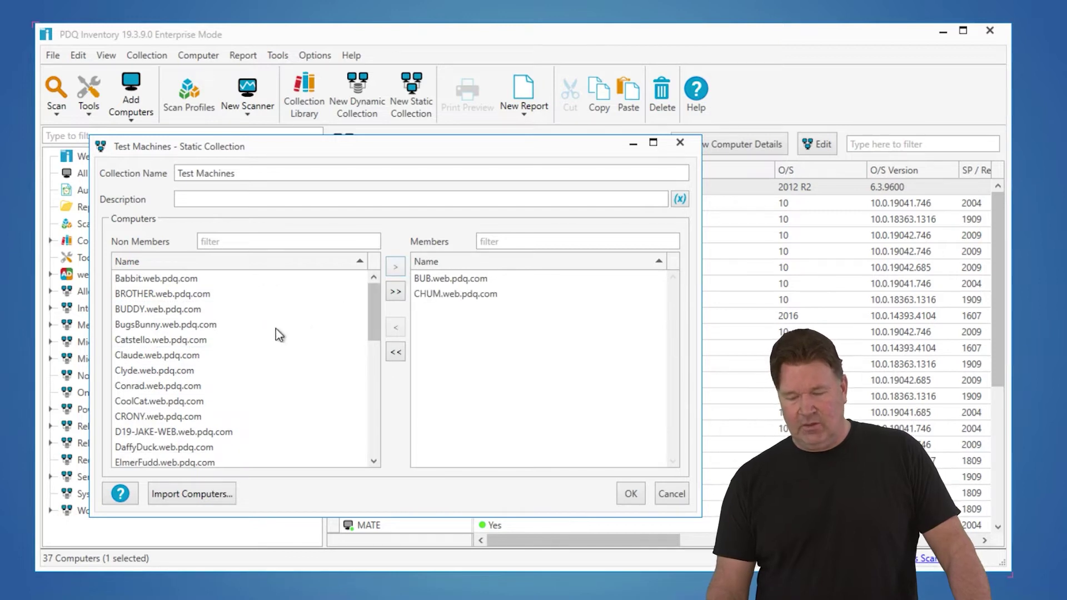
{"action": "left_click", "coordinate": [141, 372]}
{"action": "left_click", "coordinate": [396, 267]}
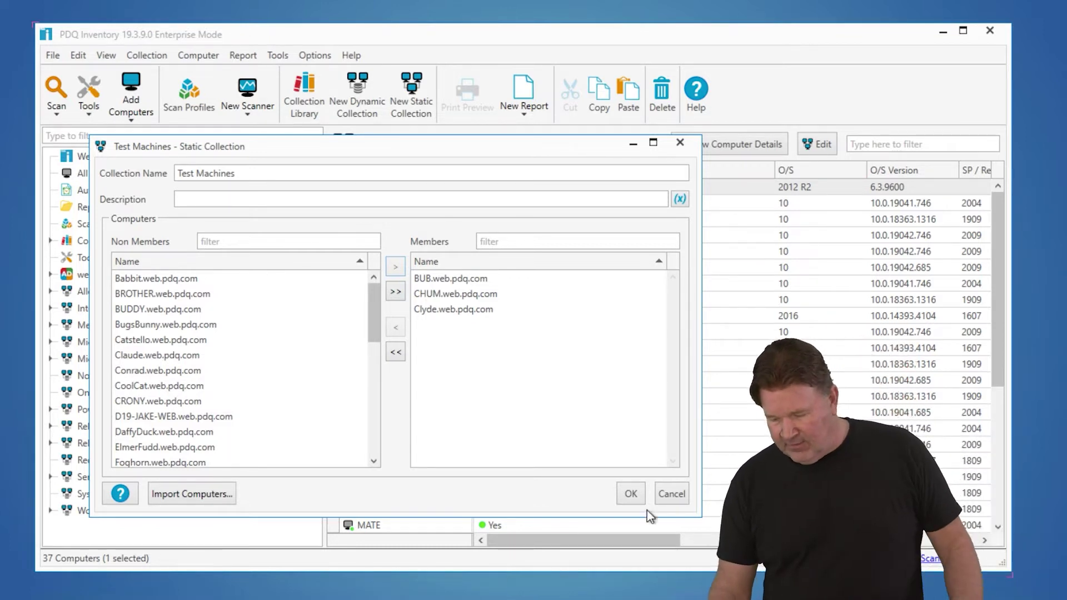
{"action": "left_click", "coordinate": [631, 495]}
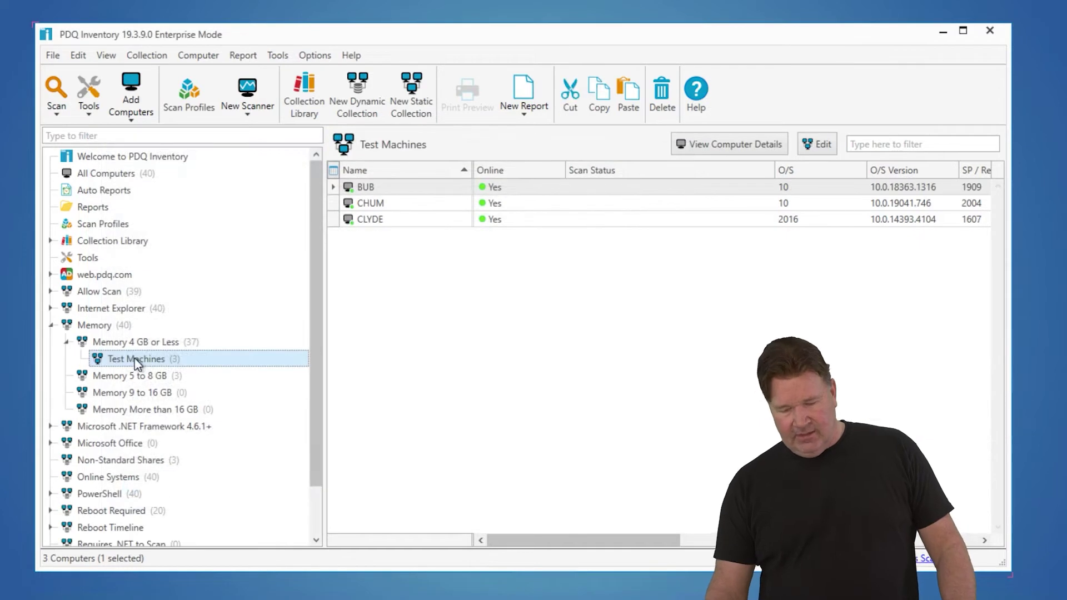
Move Test Machines to the top level, list All Computers, and open BUGSBUNNY's details
{"action": "left_click_drag", "start_coordinate": [135, 359], "coordinate": [54, 332]}
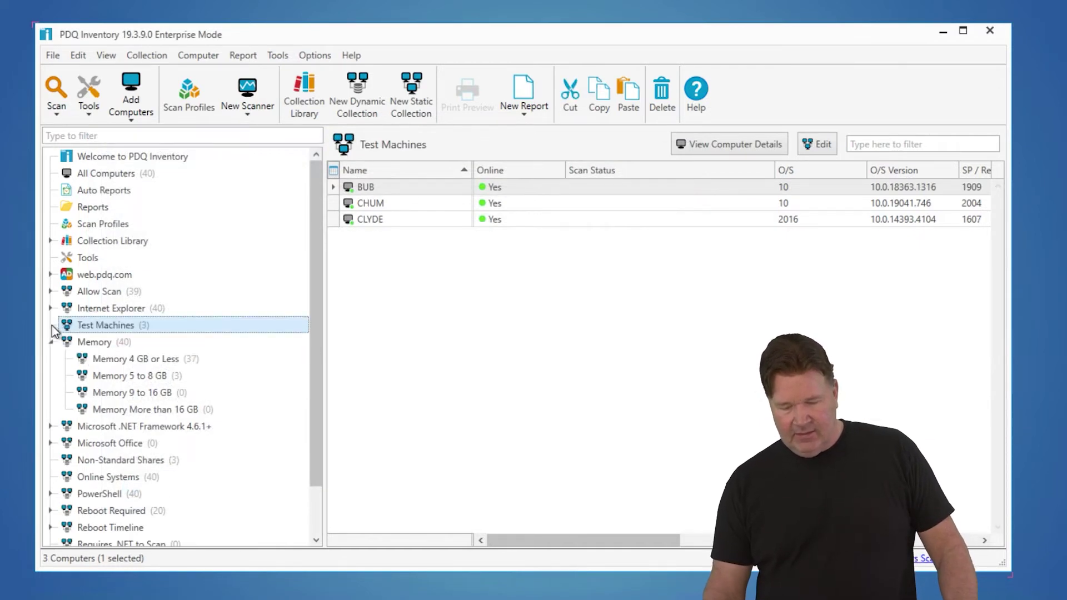
{"action": "left_click", "coordinate": [51, 343]}
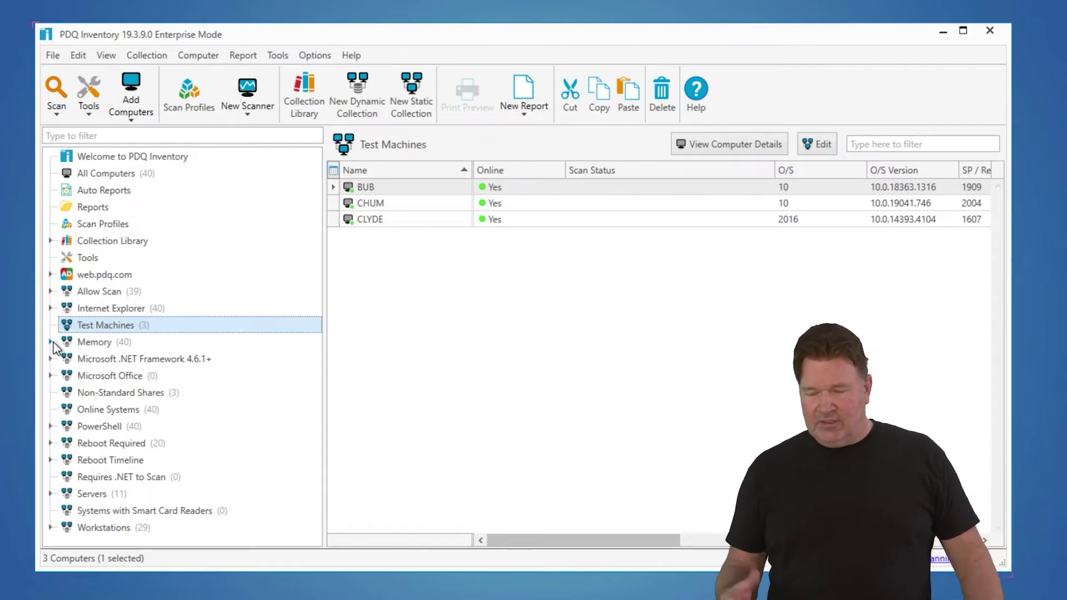
{"action": "left_click", "coordinate": [93, 173]}
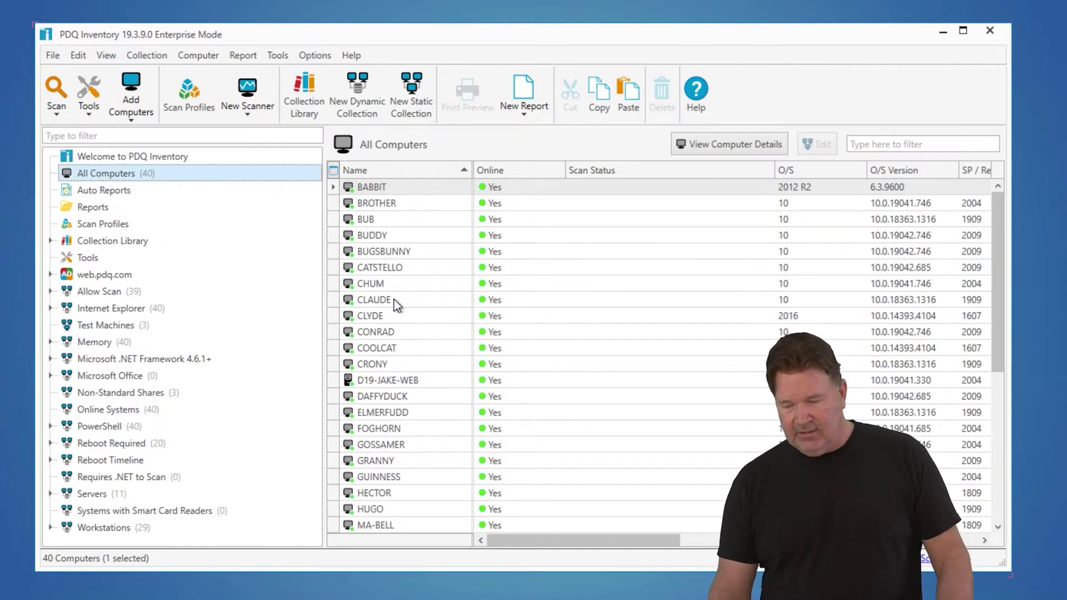
{"action": "left_click", "coordinate": [383, 252]}
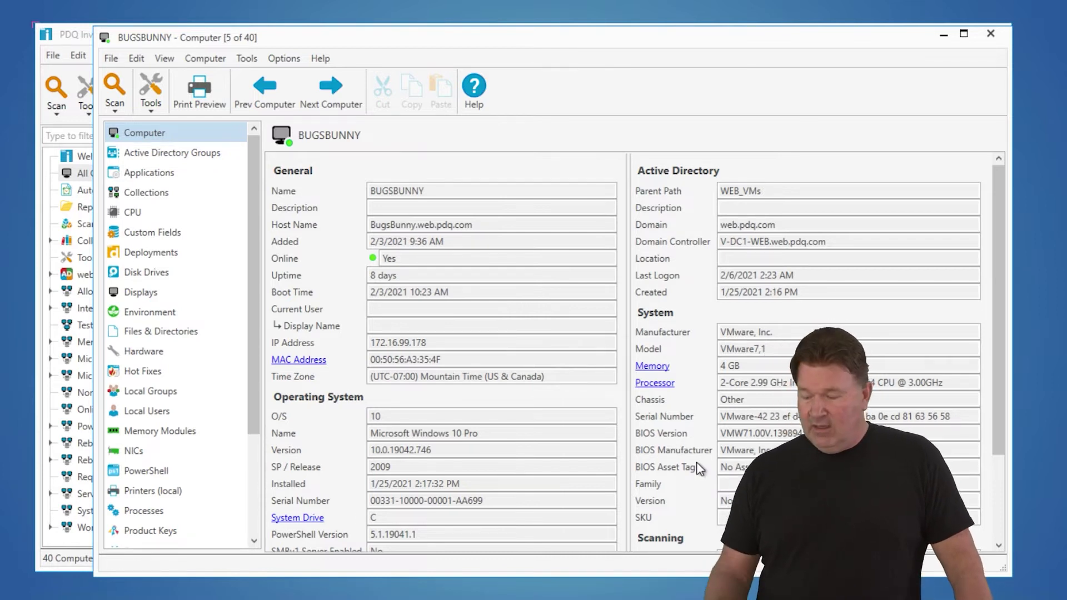
Review BUGSBUNNY's Applications and Deployments pages, then close its details window
{"action": "left_click", "coordinate": [154, 171]}
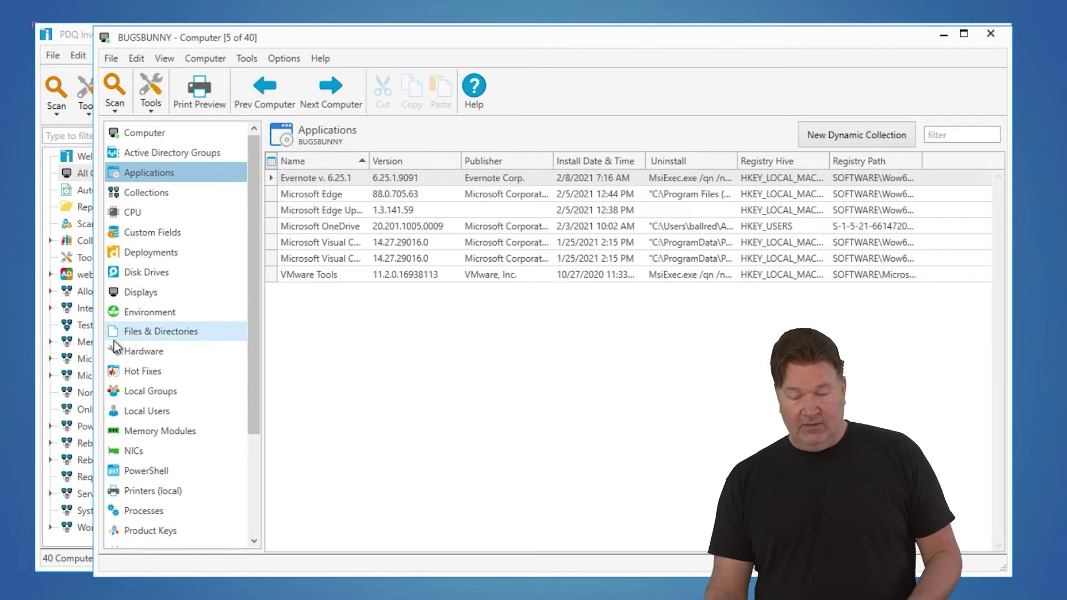
{"action": "left_click", "coordinate": [150, 255]}
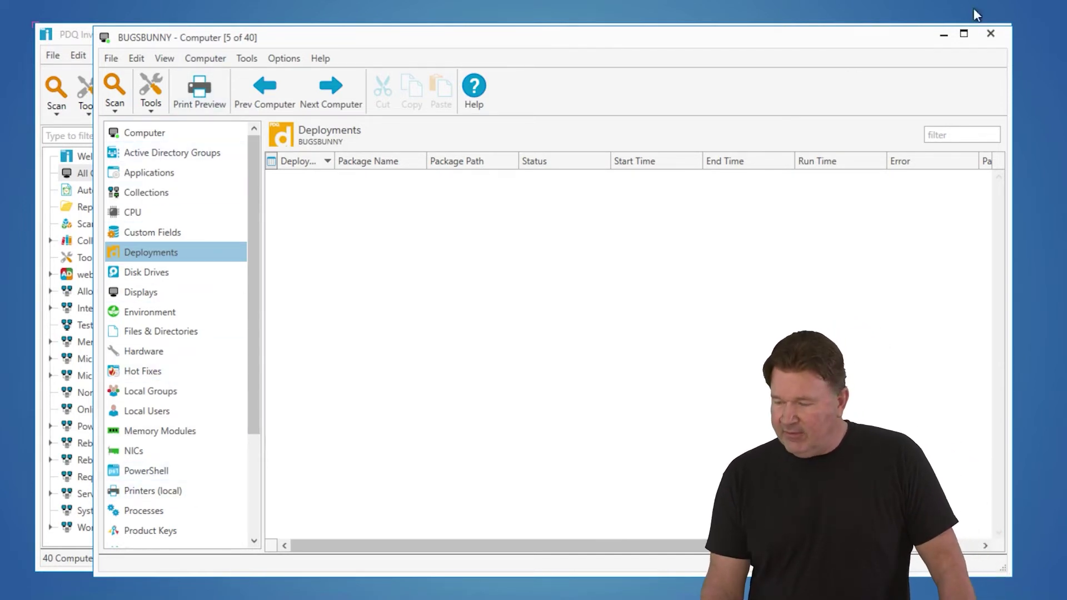
{"action": "left_click", "coordinate": [999, 36]}
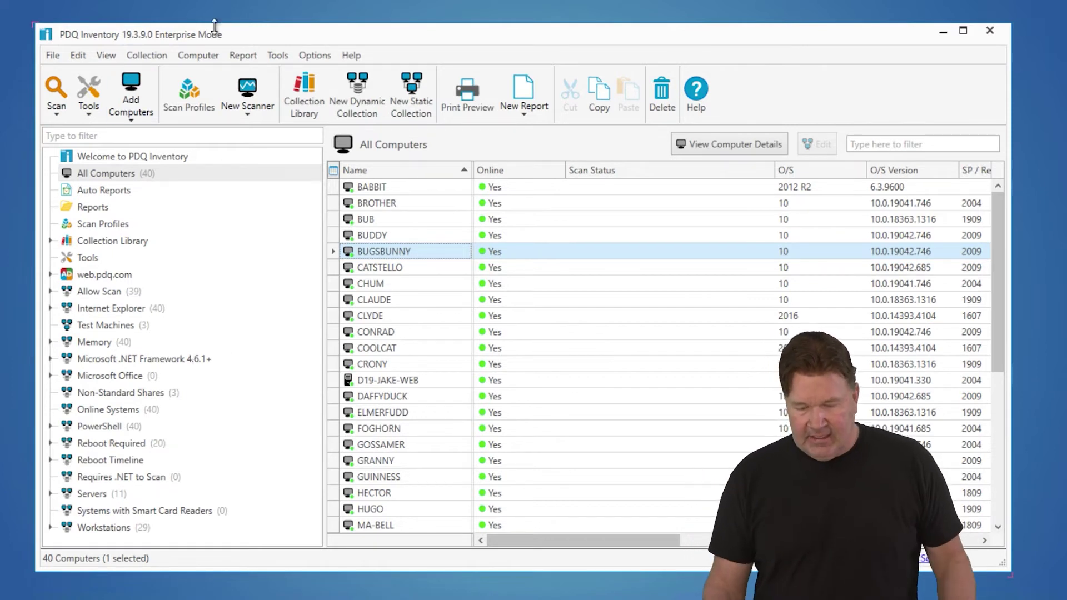
{"action": "left_click", "coordinate": [243, 55]}
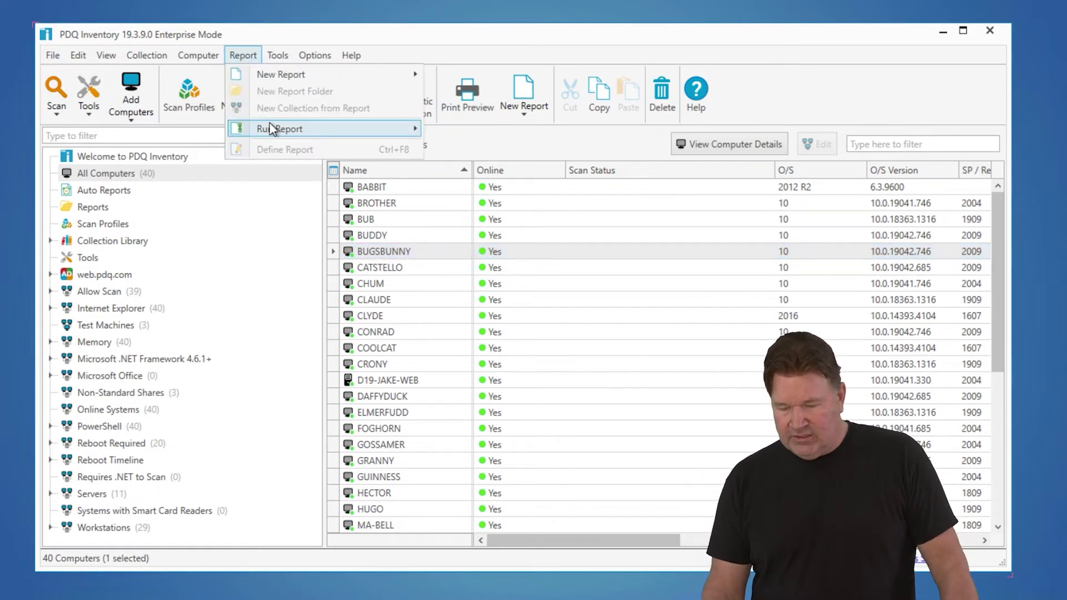
Run the Applications report for BUGSBUNNY, listing its seven installed programs
{"action": "mouse_move", "coordinate": [273, 128]}
{"action": "left_click", "coordinate": [472, 150]}
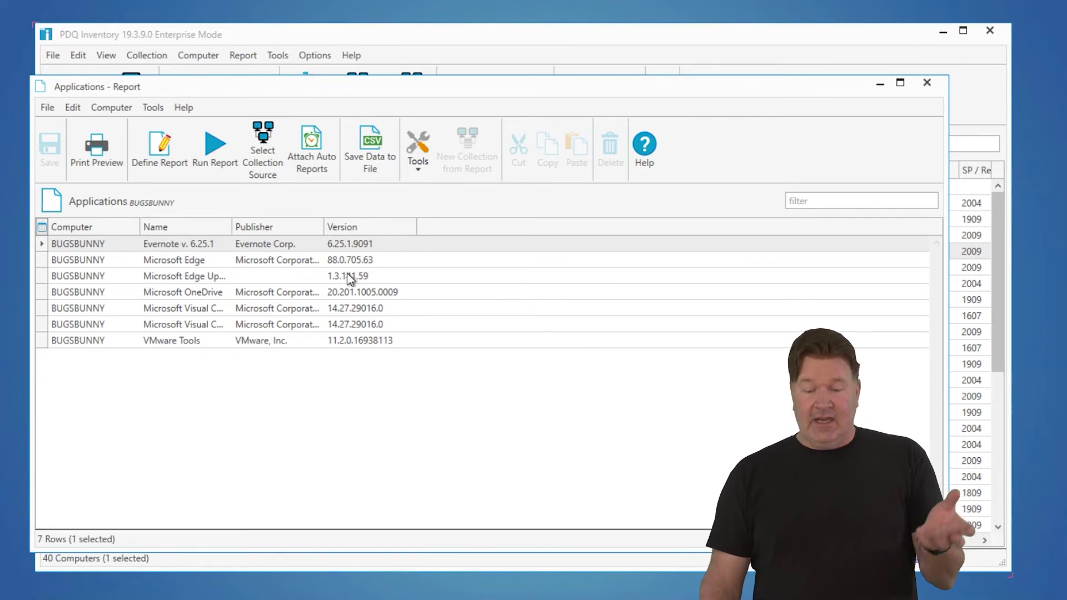
{"action": "left_click", "coordinate": [276, 152]}
Rerun the Applications report across All Computers, producing 272 rows
{"action": "left_click", "coordinate": [333, 241]}
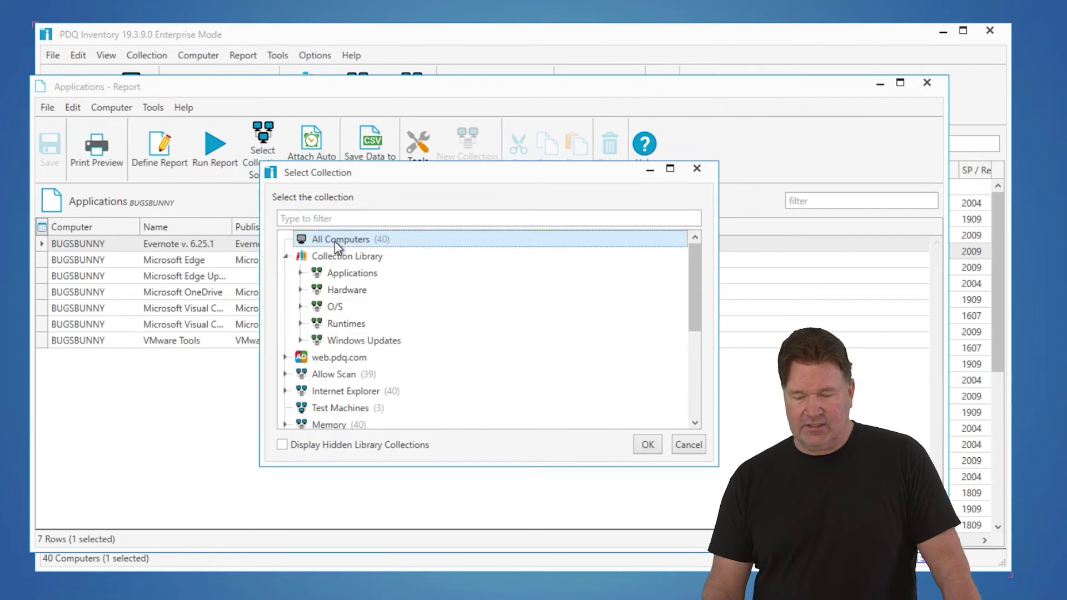
{"action": "left_click", "coordinate": [646, 444]}
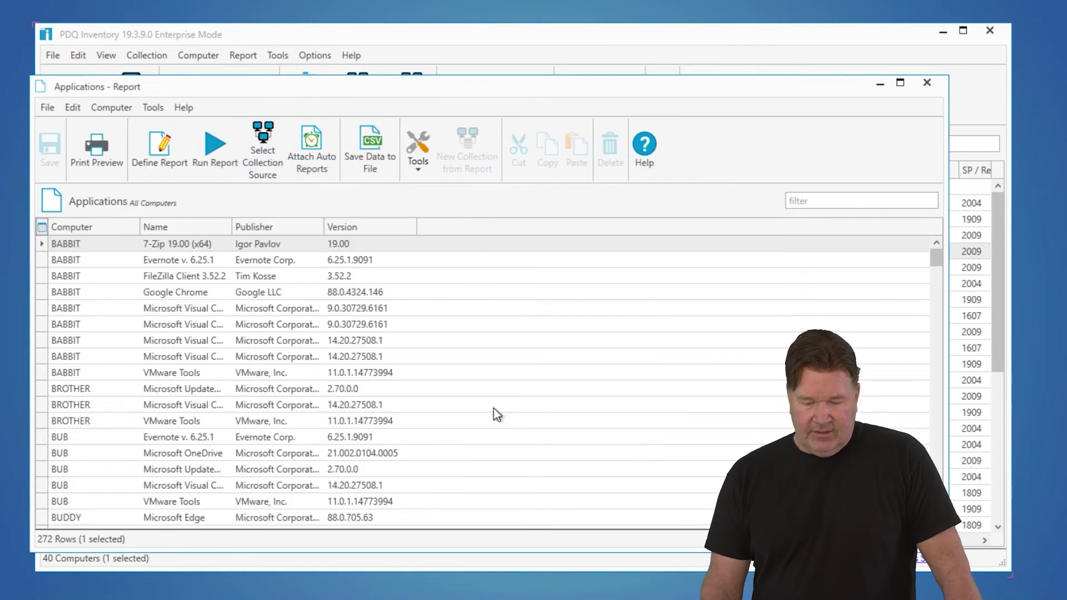
{"action": "scroll", "coordinate": [246, 325], "scroll_direction": "down", "scroll_amount": 17}
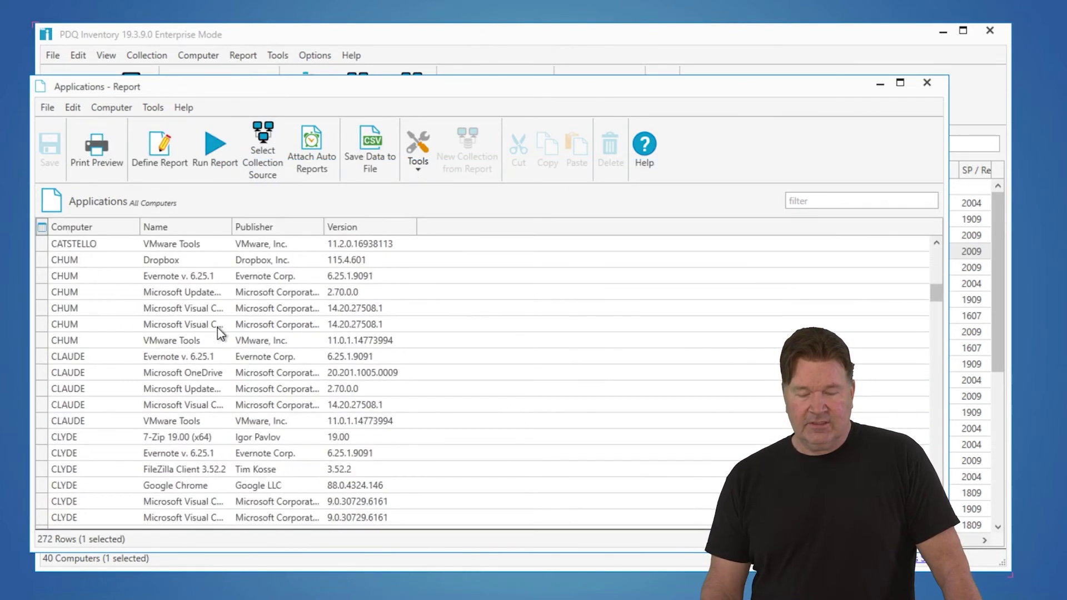
{"action": "scroll", "coordinate": [214, 328], "scroll_direction": "up", "scroll_amount": 17}
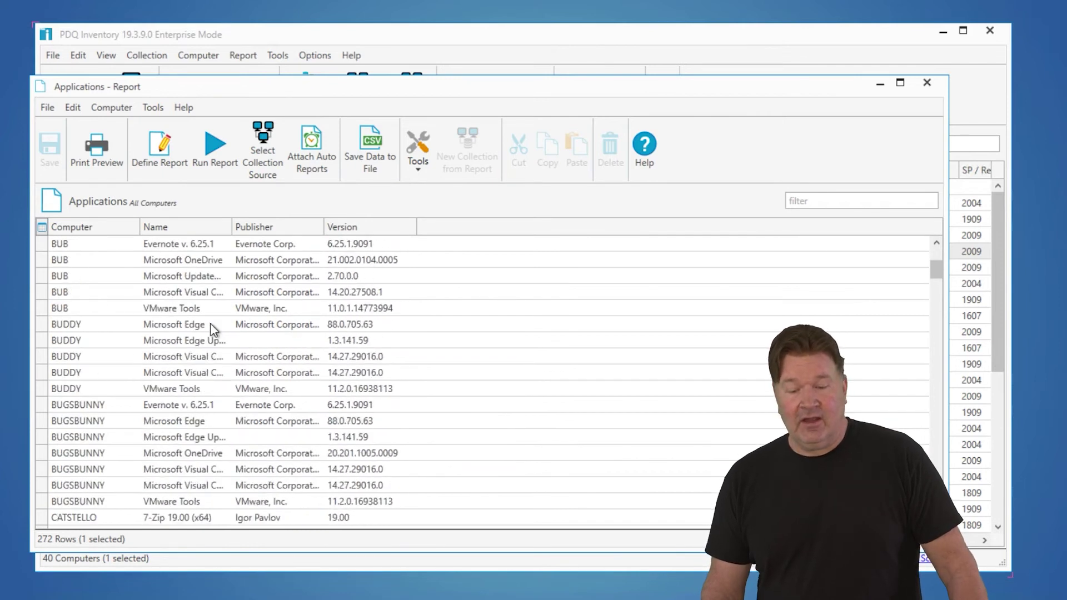
Widen the Name column, group rows by application name, then close the report
{"action": "double_click", "coordinate": [231, 222]}
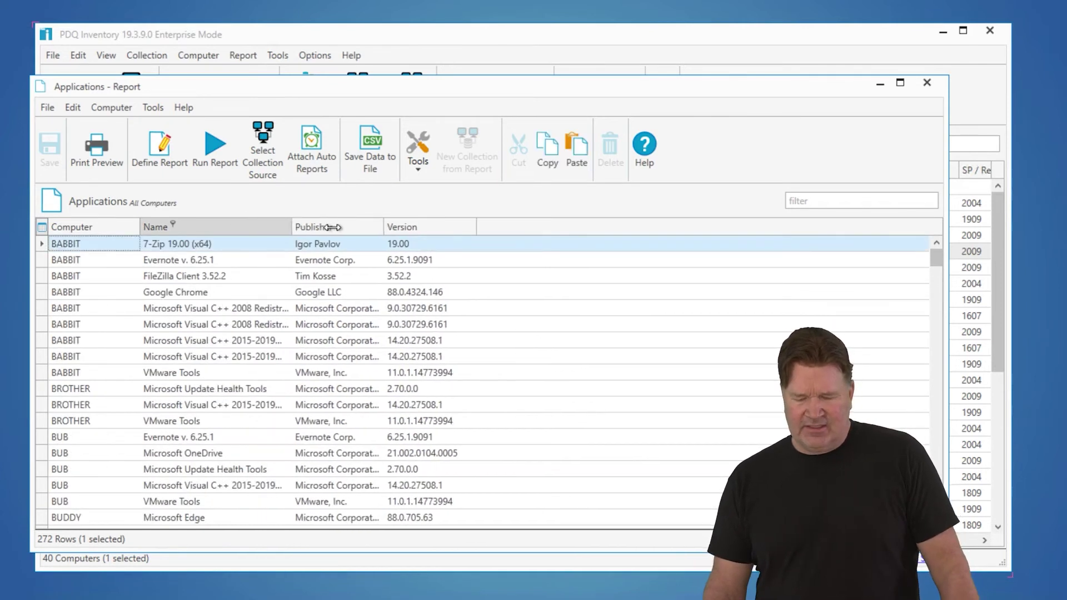
{"action": "right_click", "coordinate": [237, 230]}
{"action": "left_click", "coordinate": [279, 292]}
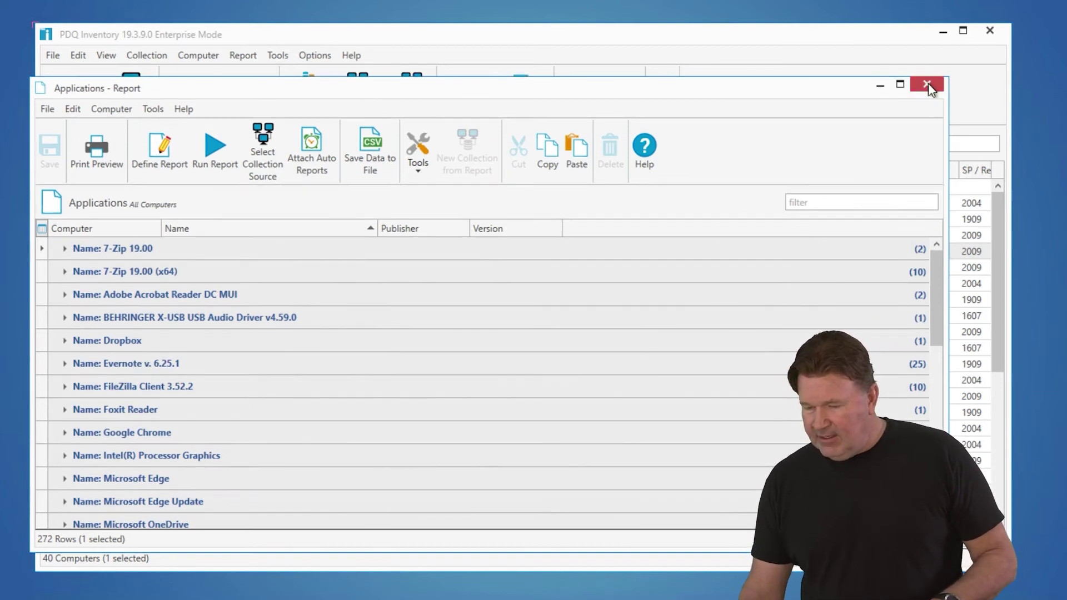
{"action": "left_click", "coordinate": [927, 82]}
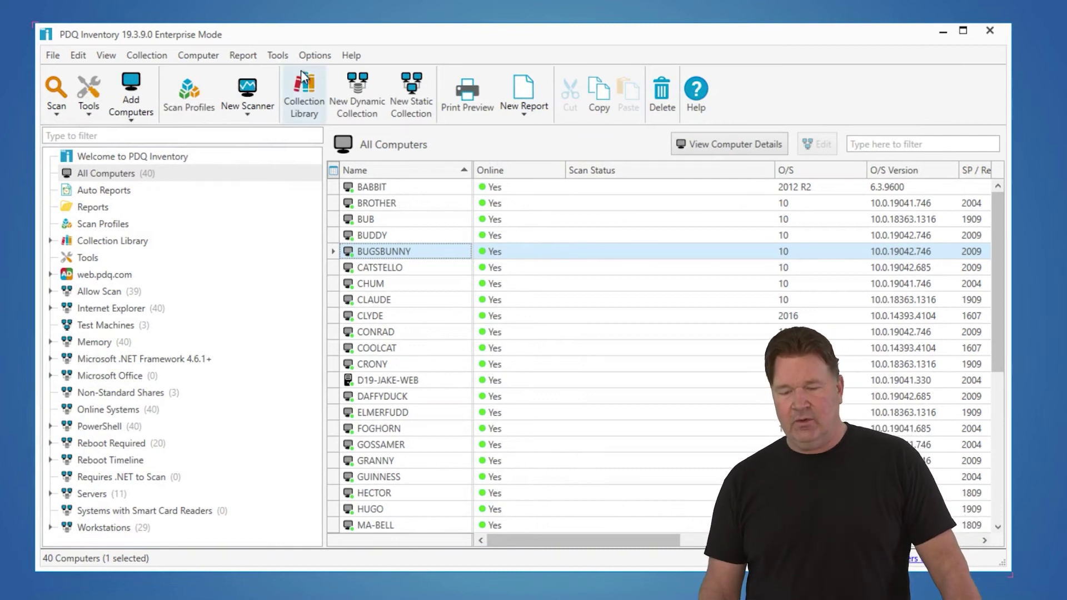
Browse the Active Directory, Mail Server and Network preferences, then close Preferences
{"action": "left_click", "coordinate": [321, 56]}
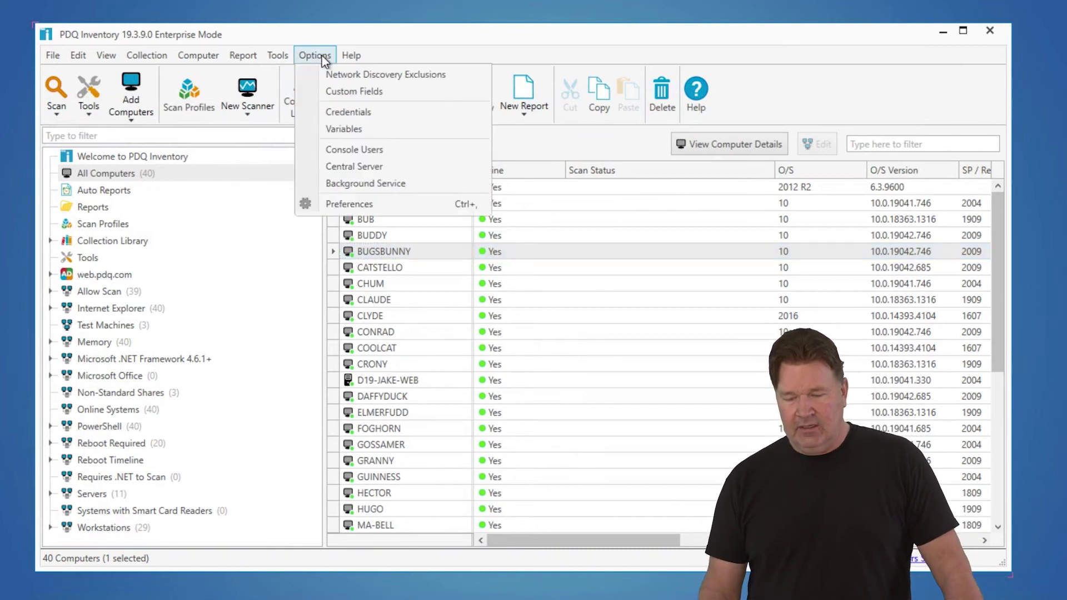
{"action": "left_click", "coordinate": [356, 204]}
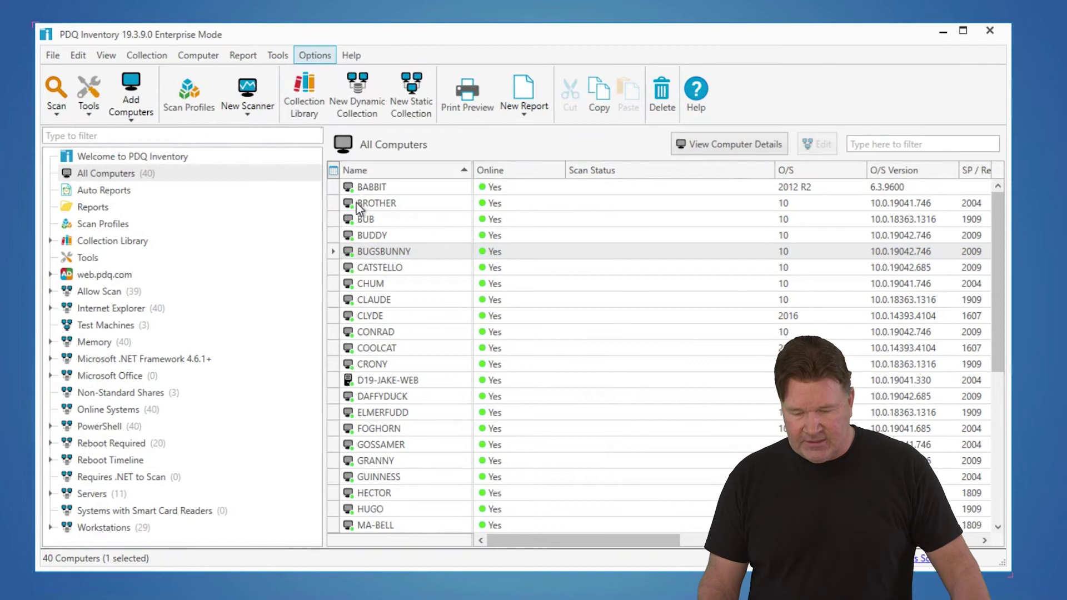
{"action": "left_click", "coordinate": [49, 173]}
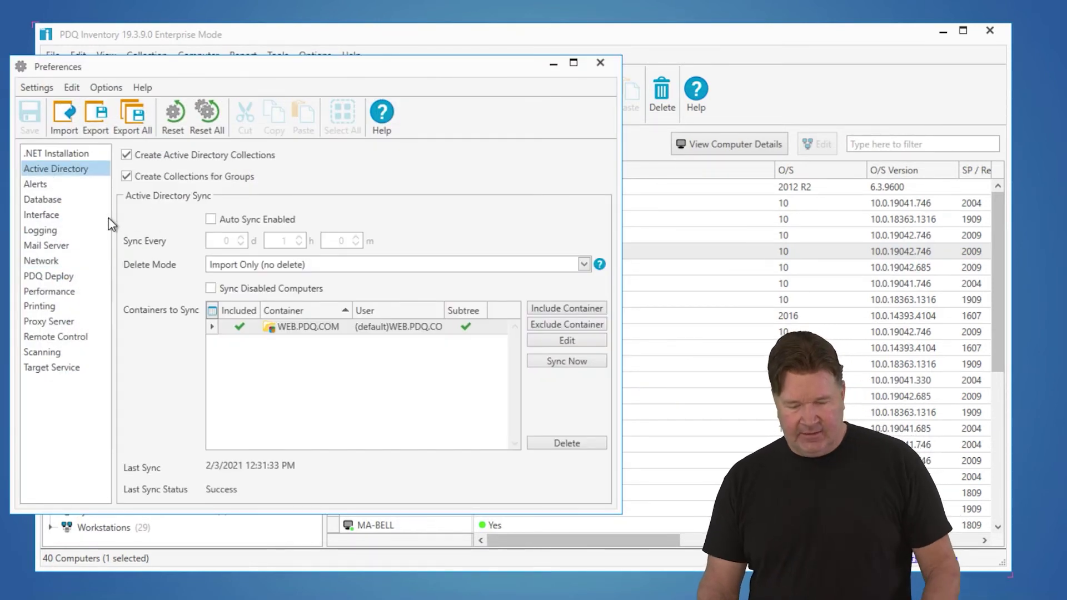
{"action": "left_click", "coordinate": [51, 247]}
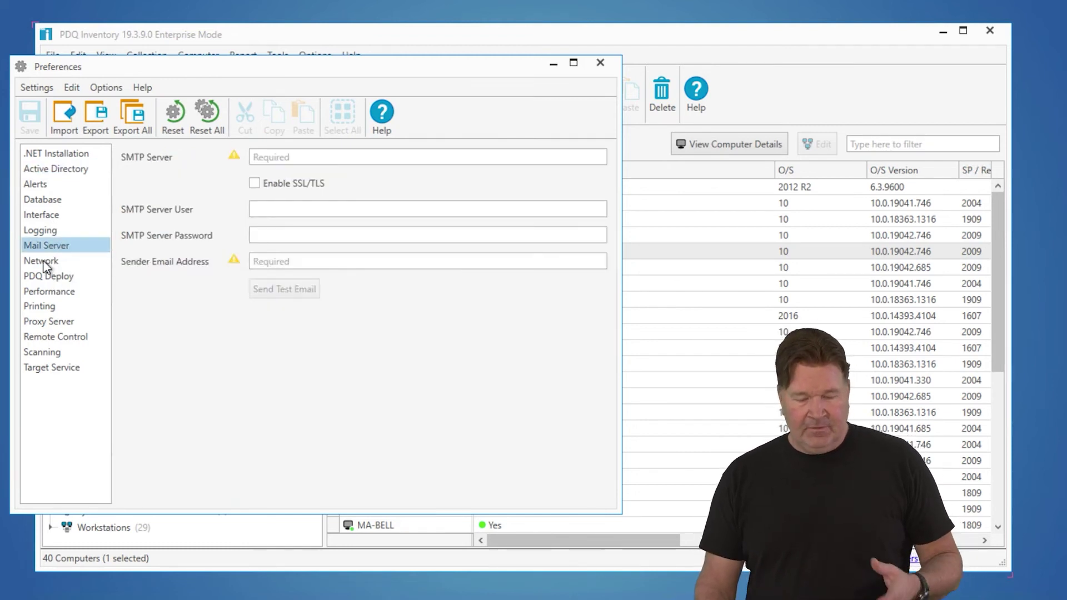
{"action": "left_click", "coordinate": [44, 266]}
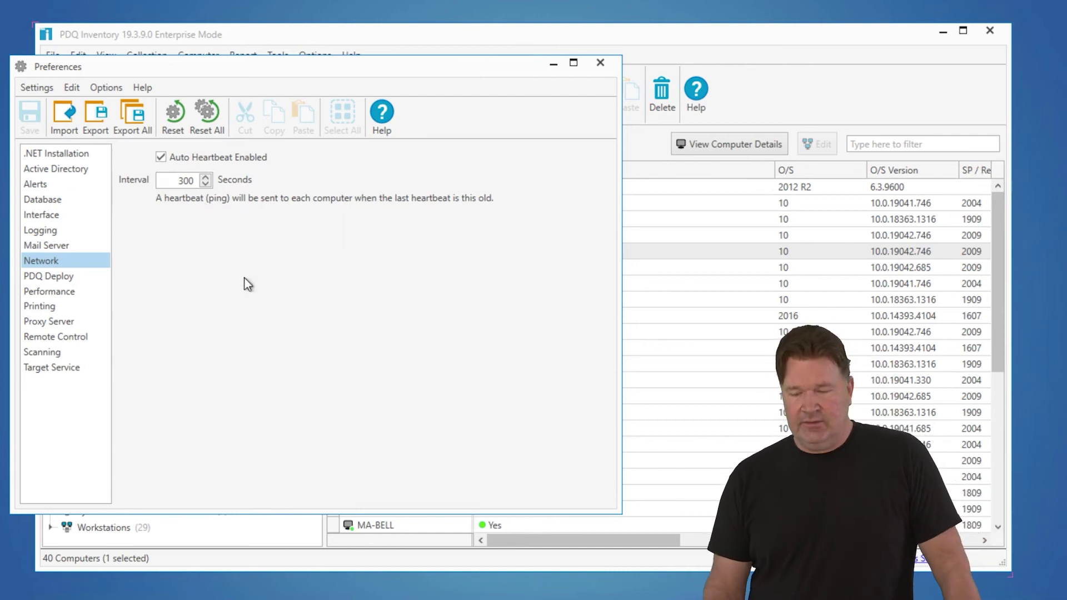
{"action": "left_click", "coordinate": [600, 62]}
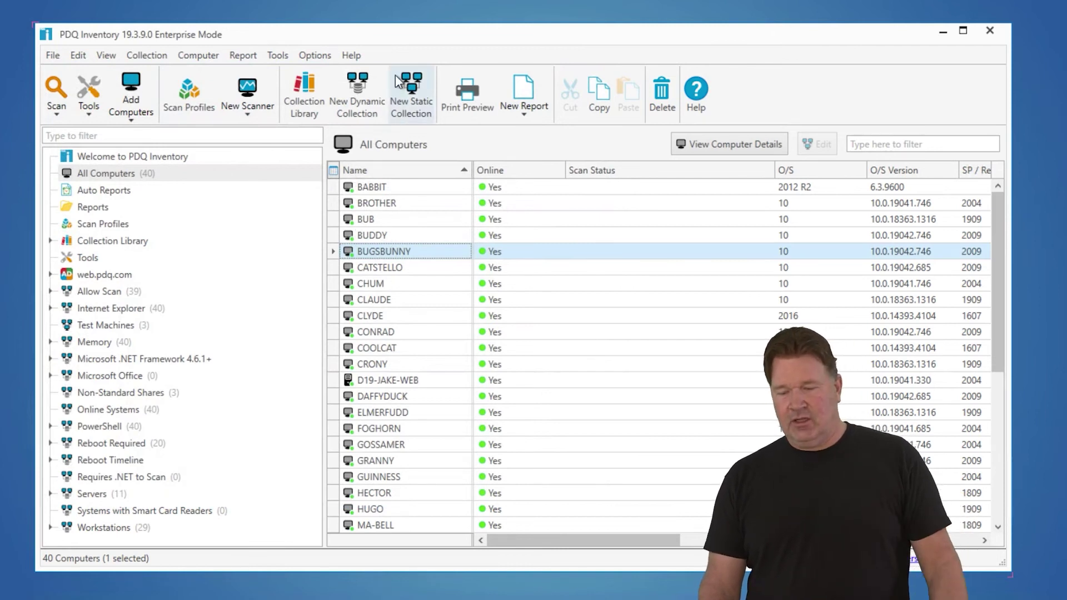
{"action": "left_click", "coordinate": [353, 56]}
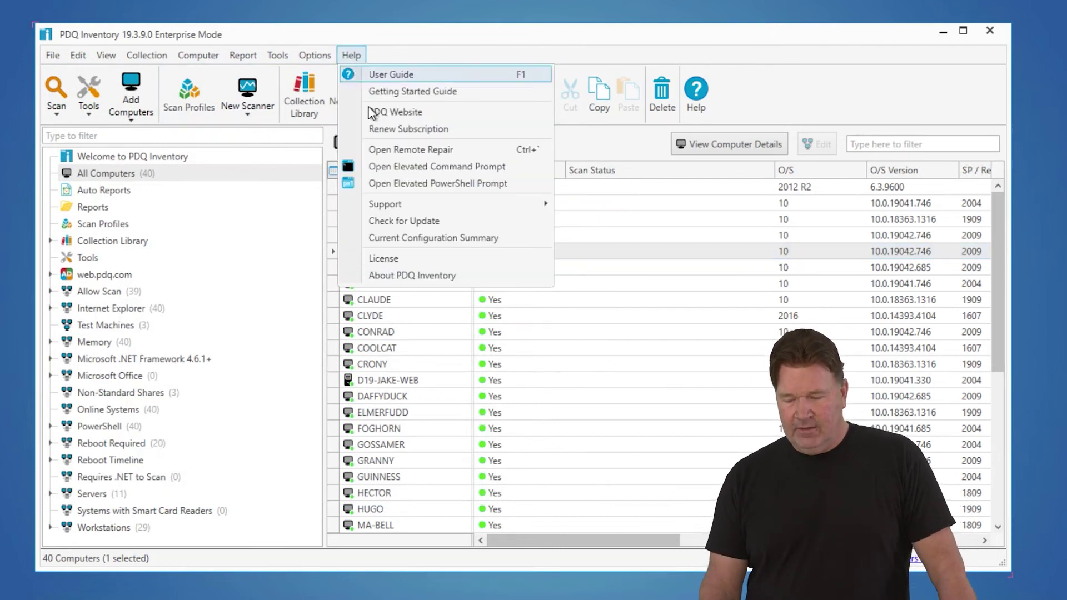
View the Enterprise license details, cancel entering a new key, and close the License window
{"action": "left_click", "coordinate": [388, 259]}
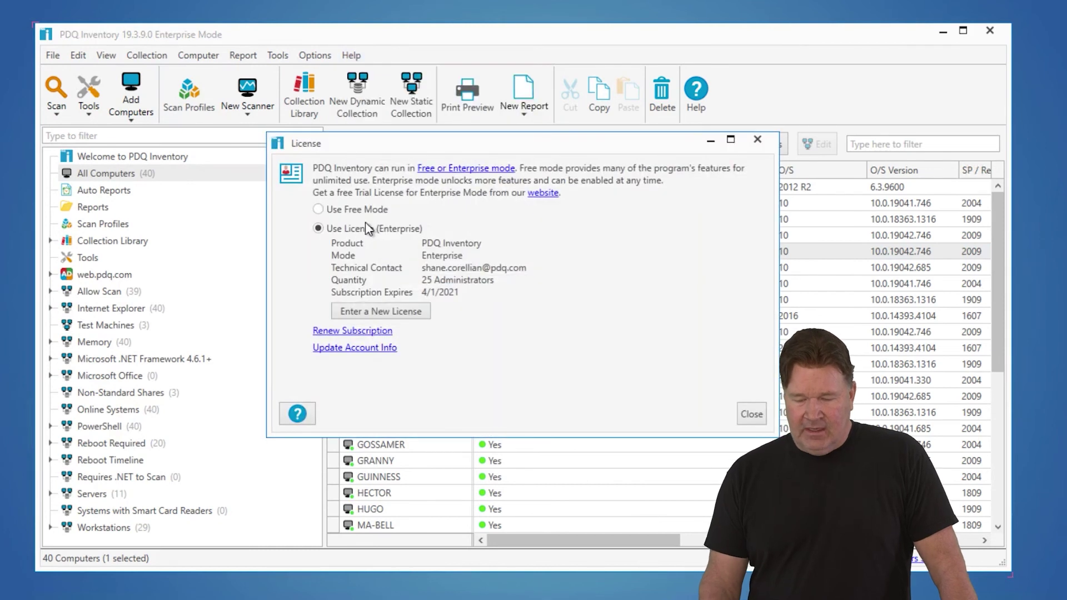
{"action": "left_click", "coordinate": [367, 311]}
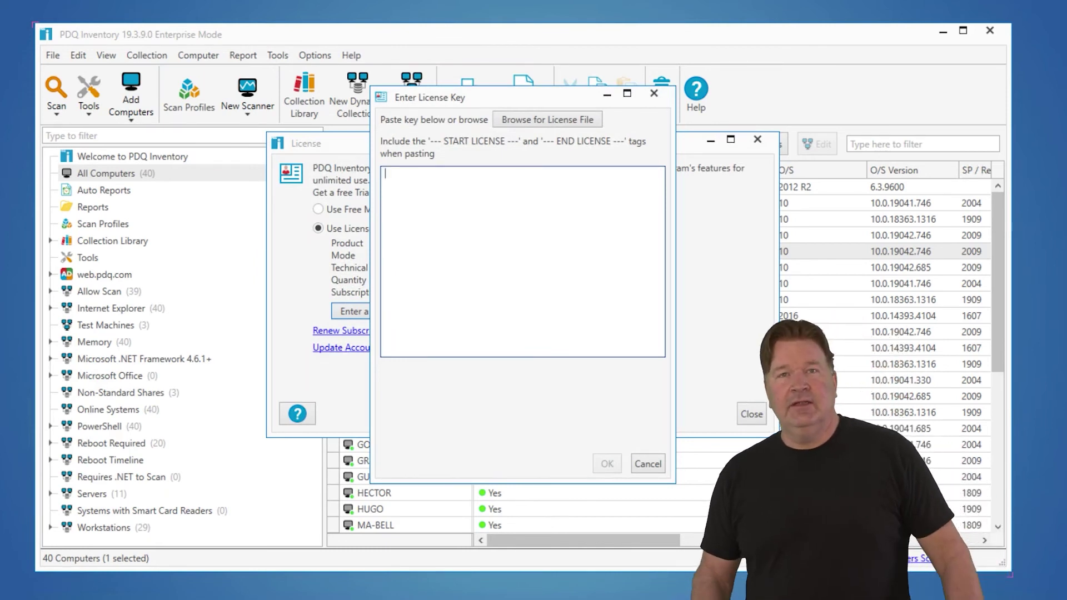
{"action": "left_click", "coordinate": [655, 469]}
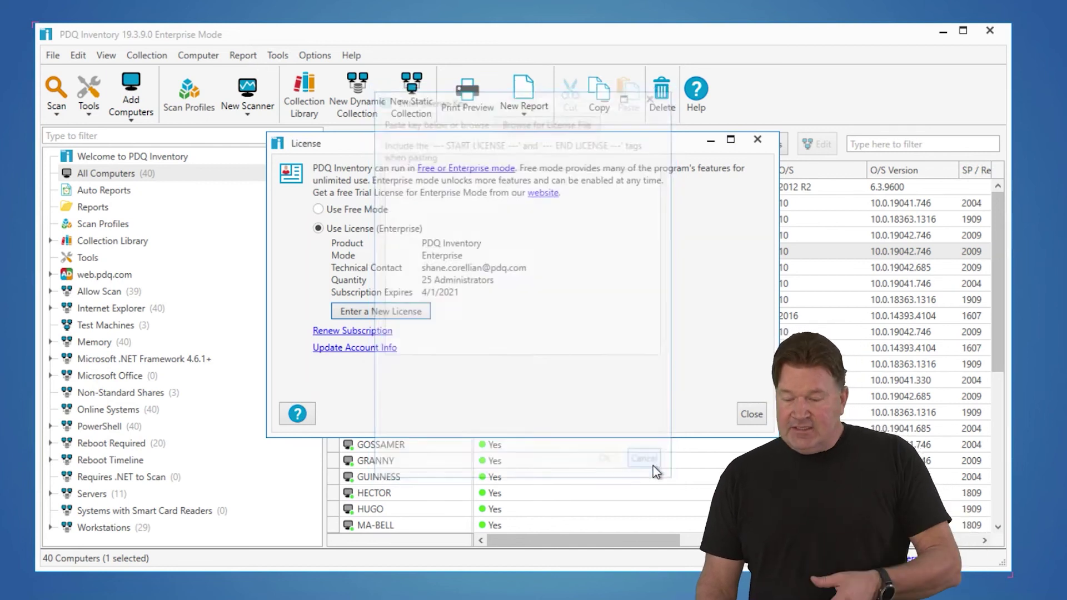
{"action": "left_click", "coordinate": [750, 414]}
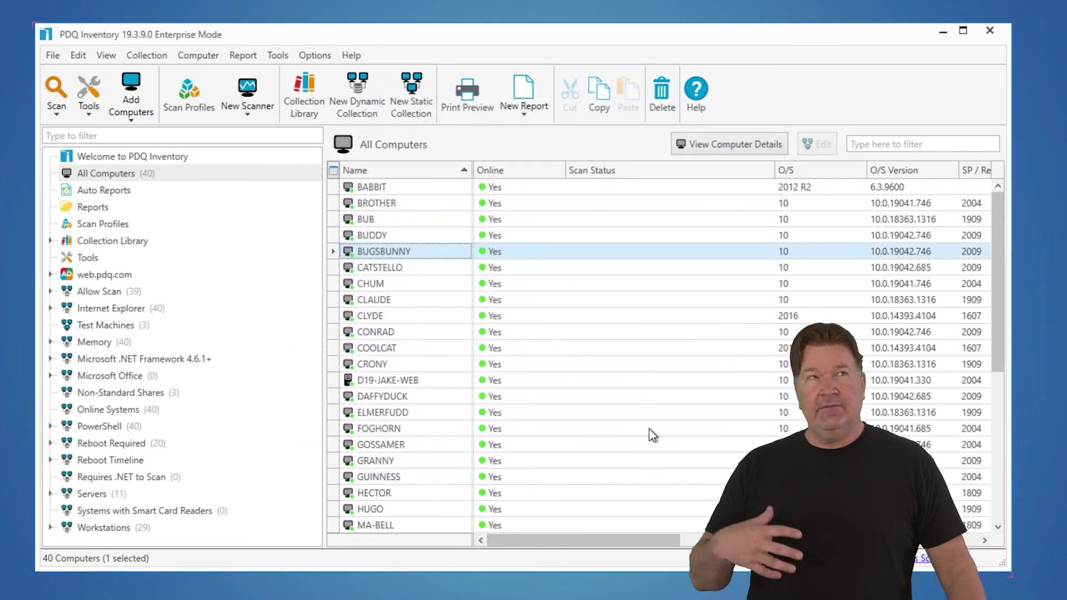